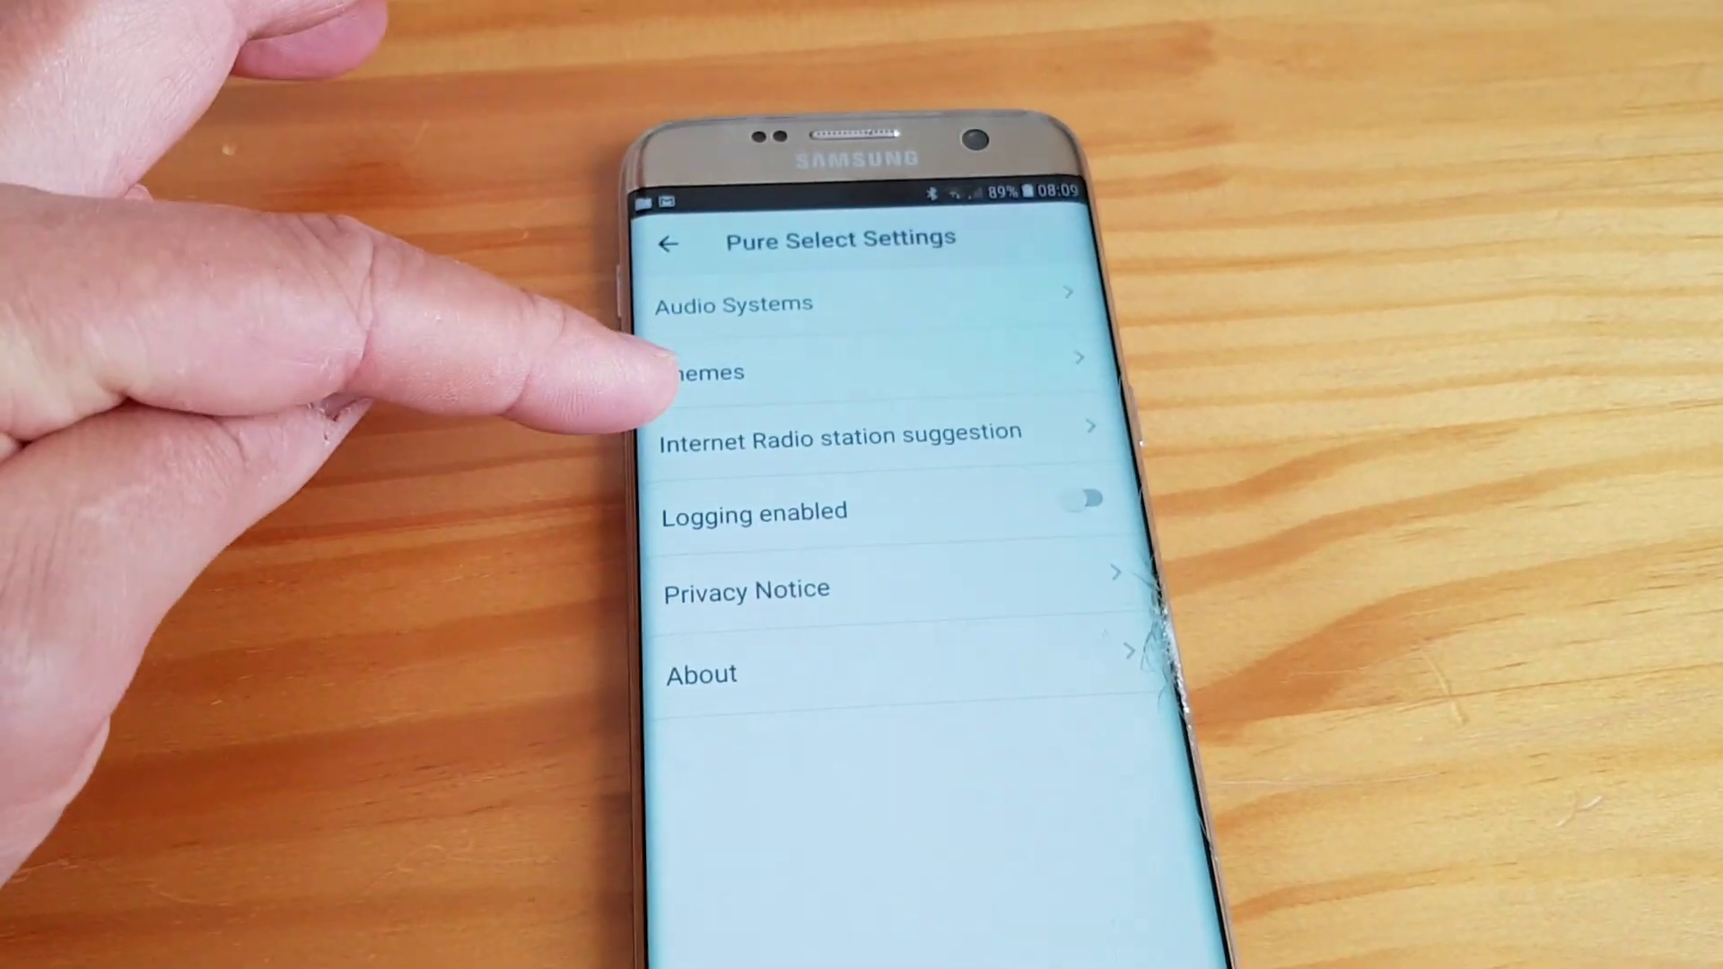
# - Apply the Purple colour theme, then reopen the Themes choices in Settings
pyautogui.click(728, 352)
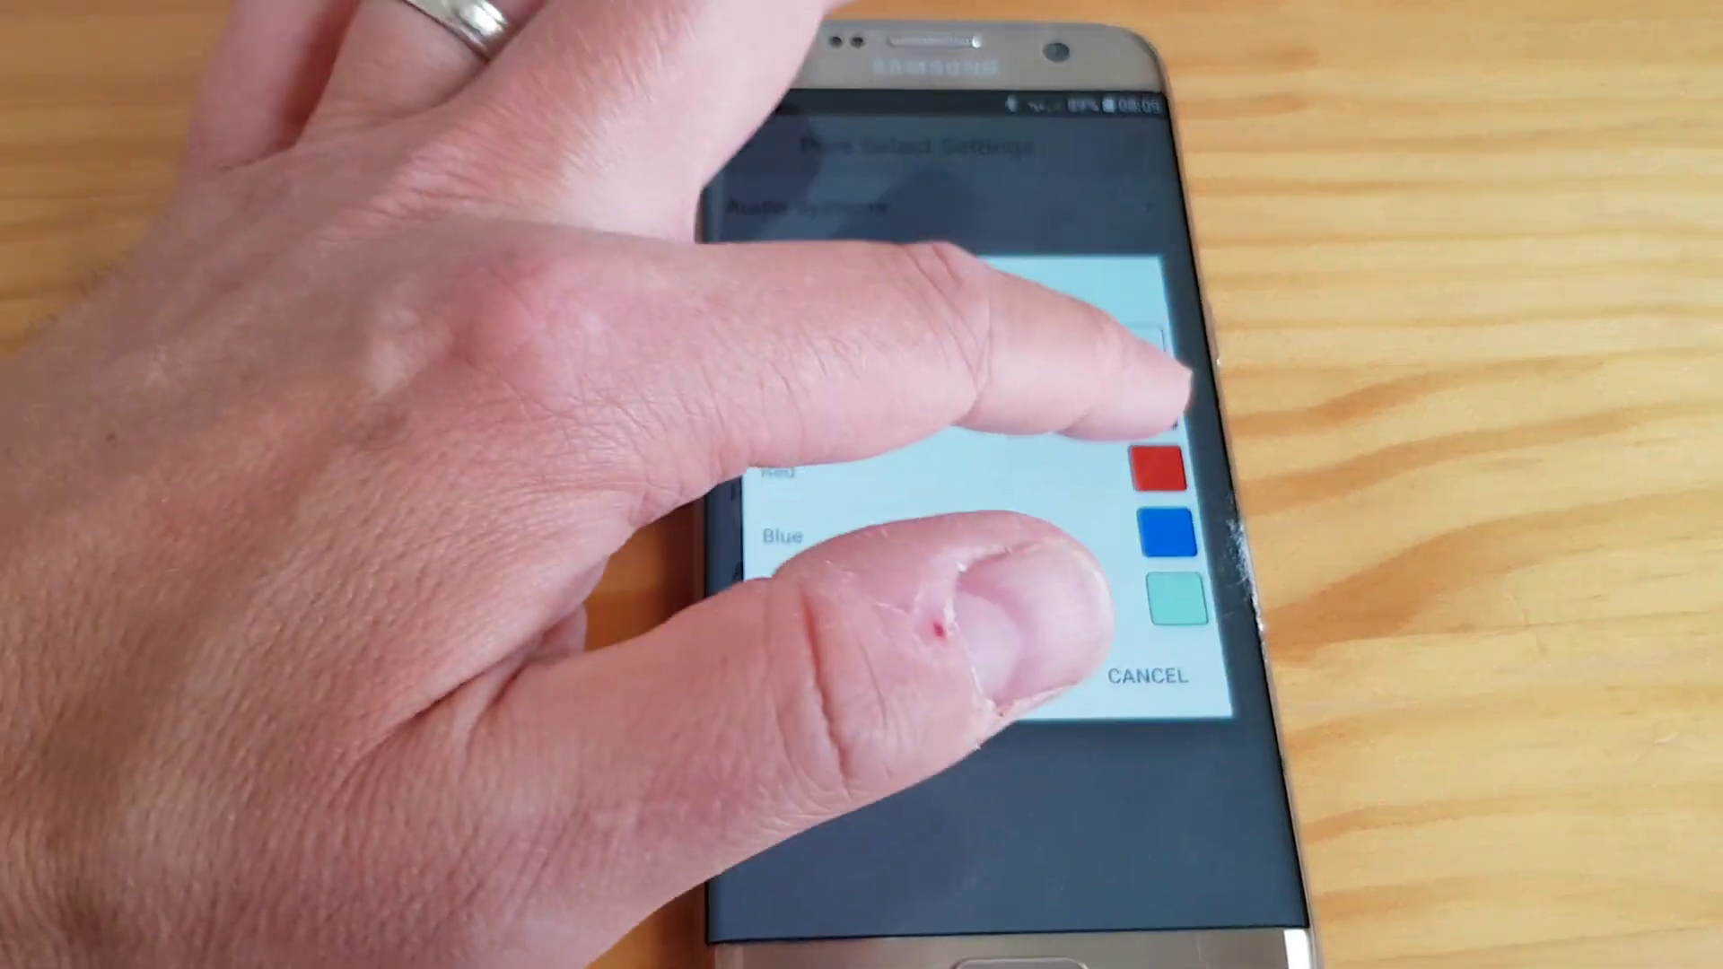
pyautogui.click(1125, 426)
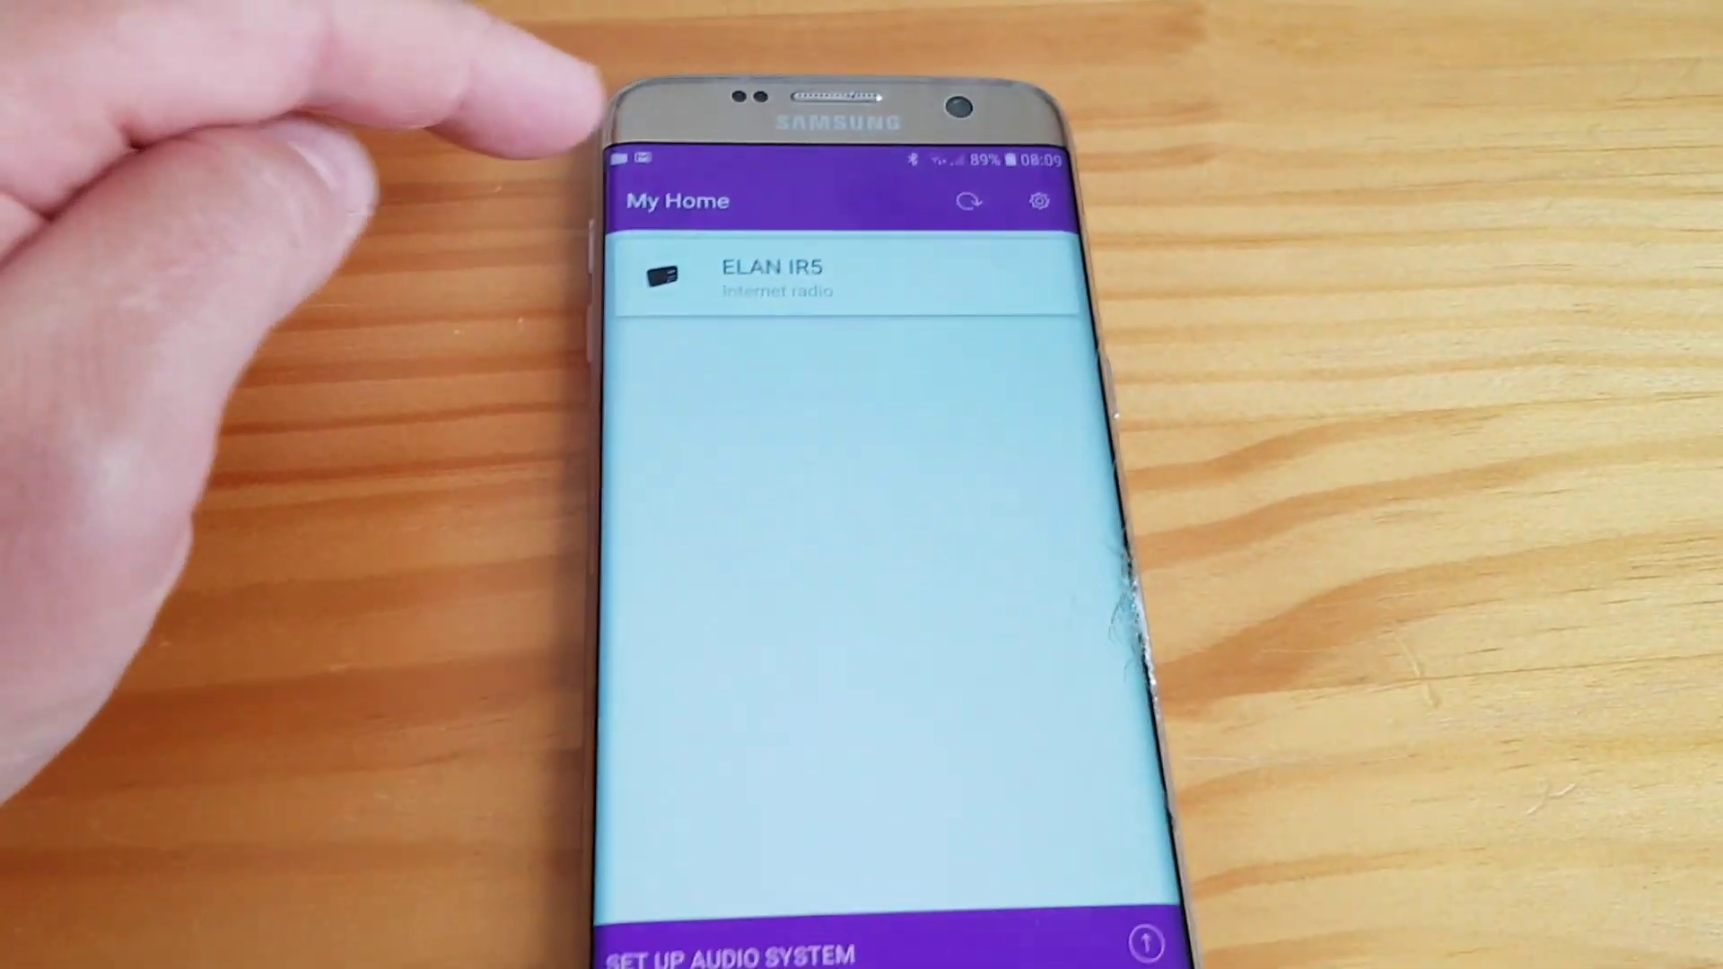
pyautogui.click(1112, 164)
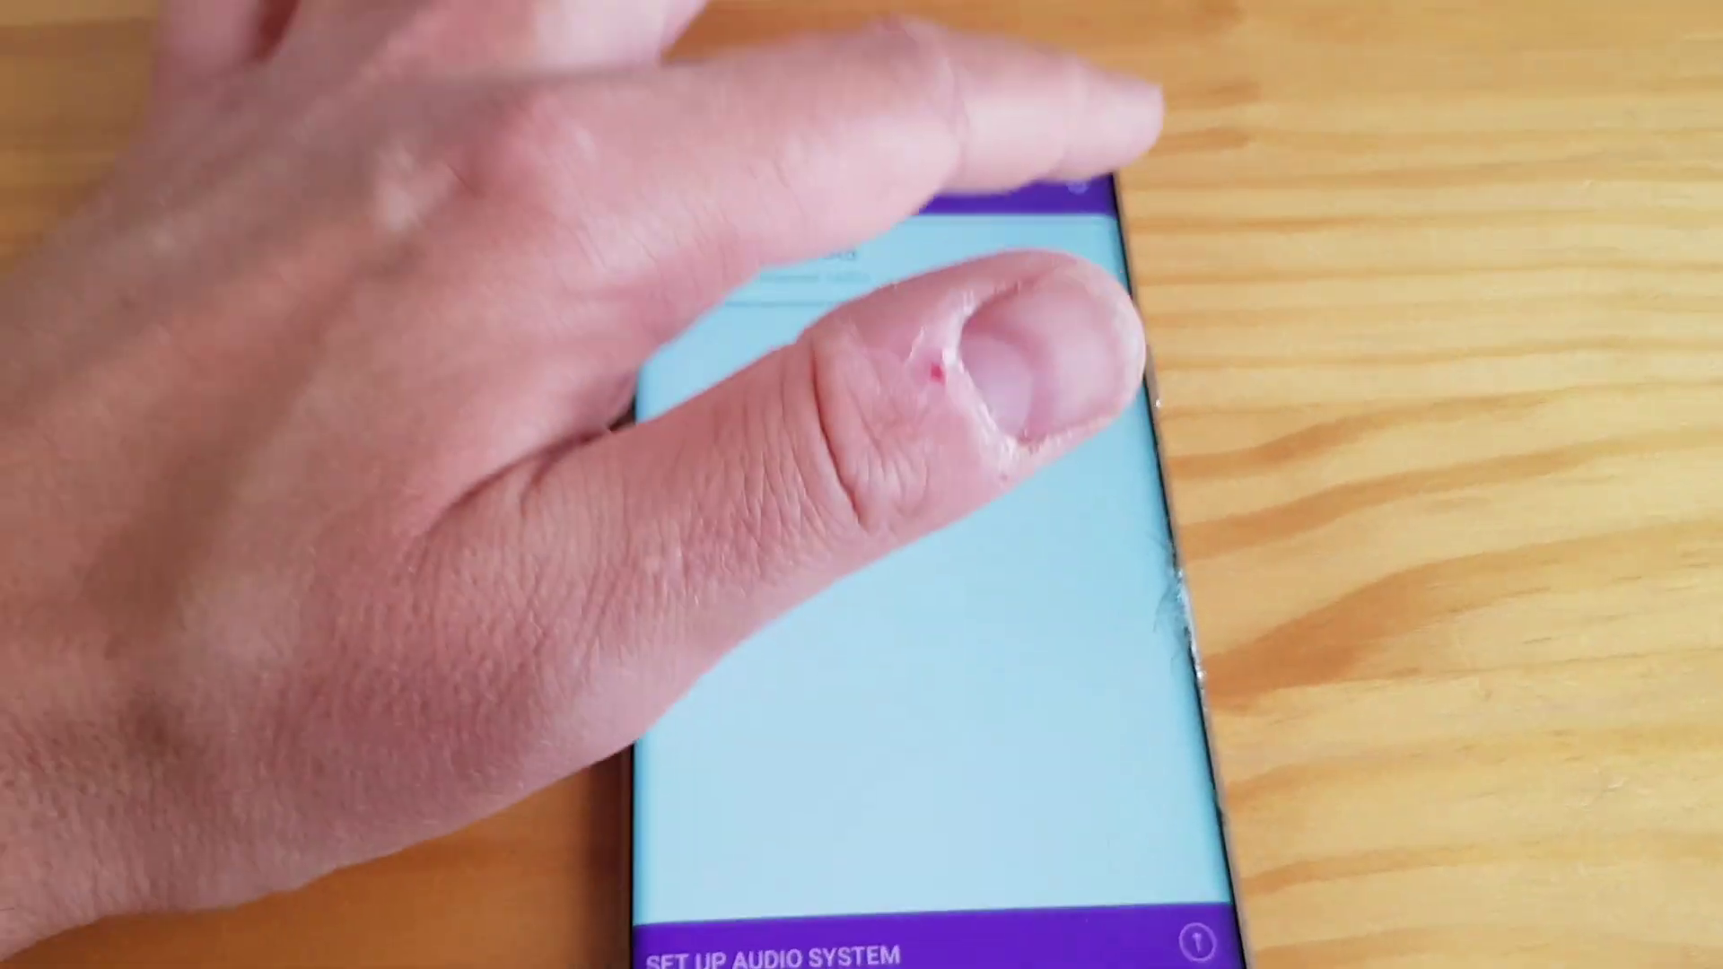
pyautogui.click(700, 303)
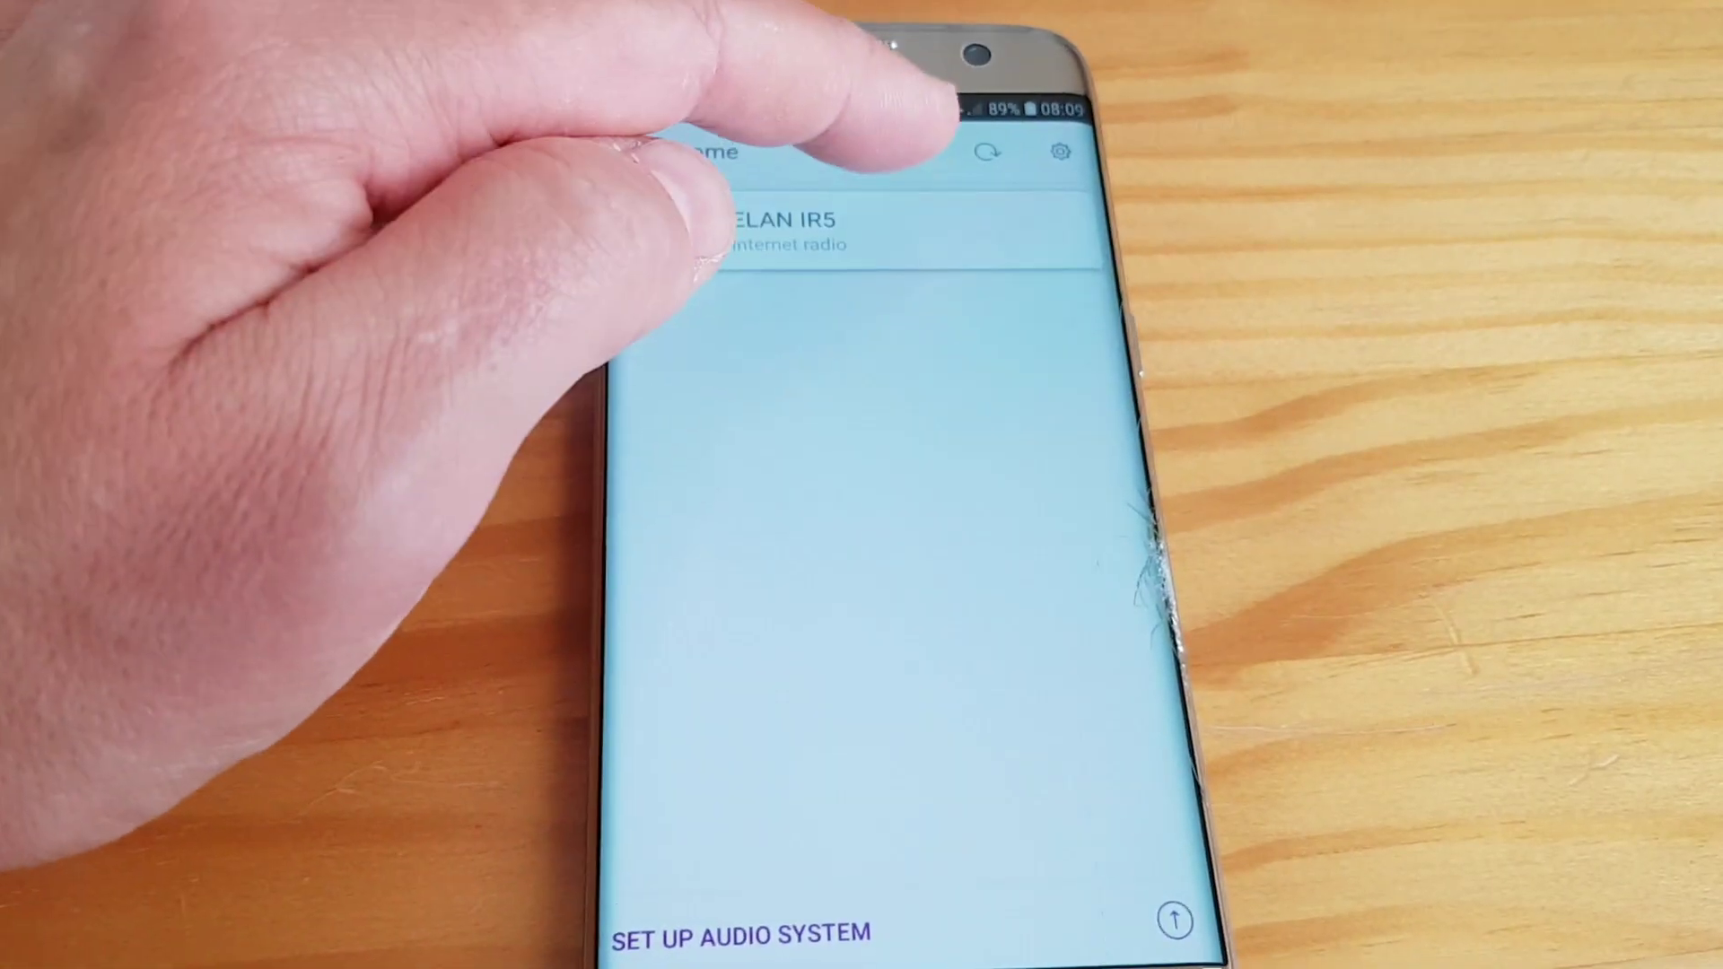
# - Connect to the ELAN IR5 internet radio from the home screen
pyautogui.click(761, 243)
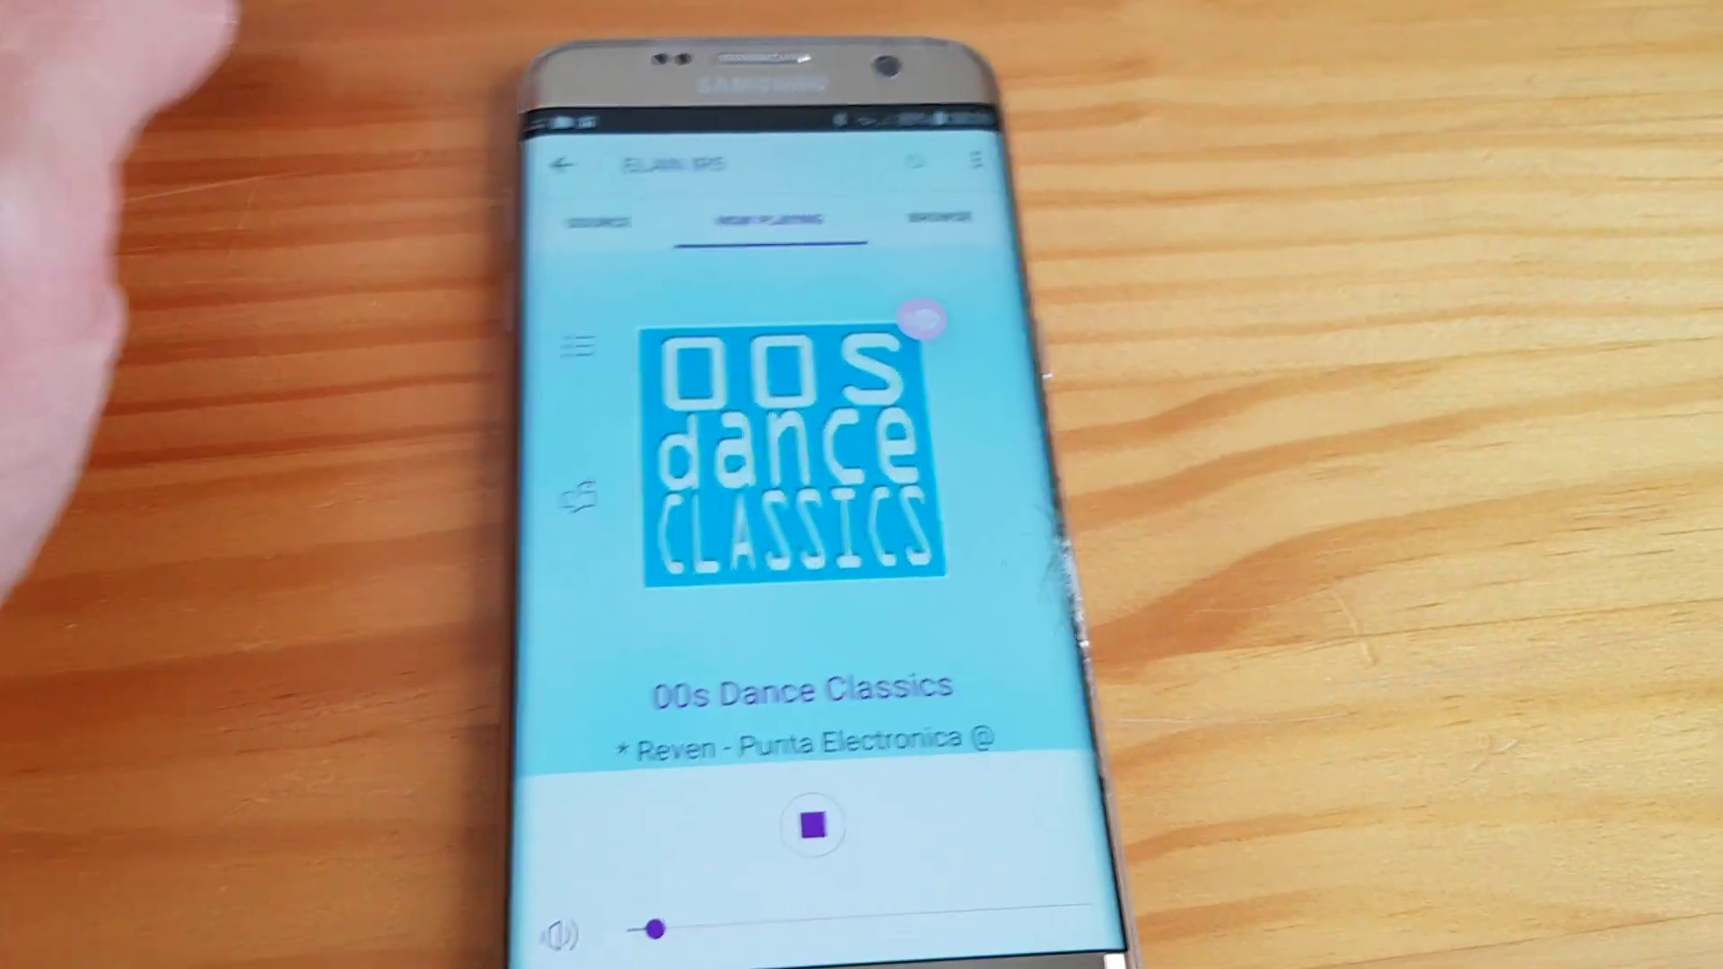